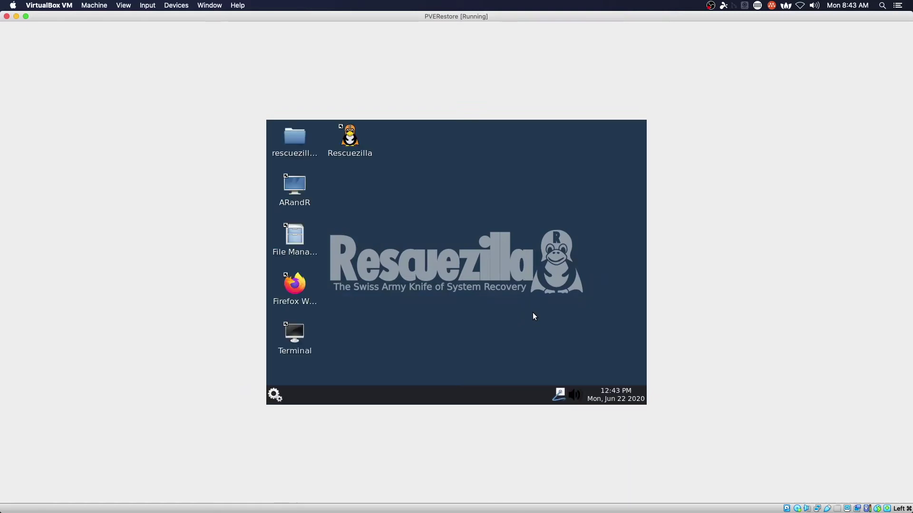
Restore from the network share \\172.16.74.55\Download, entering the share's username, and connect.
left_click(500, 310)
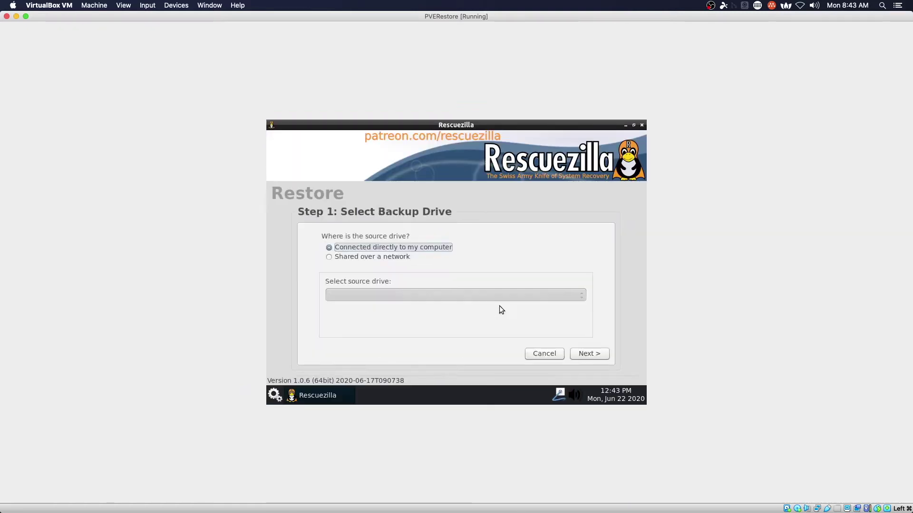
left_click(346, 257)
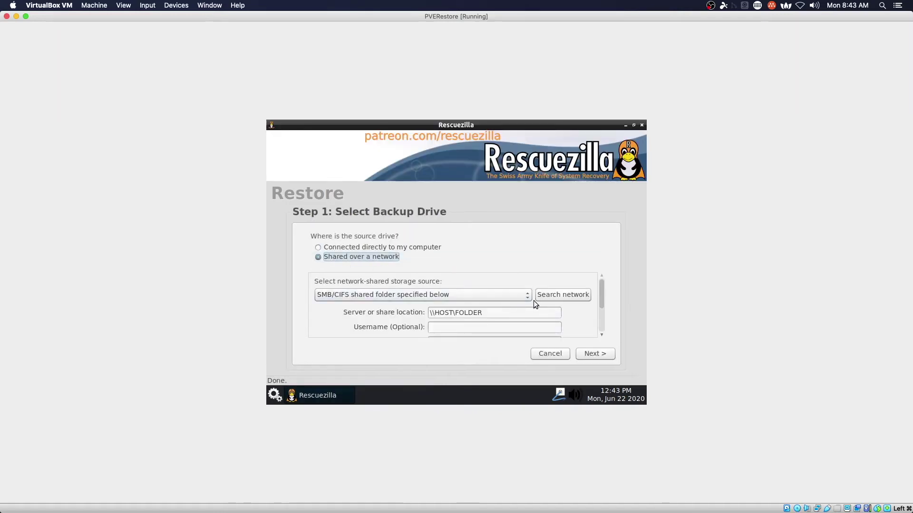
triple_click(523, 312)
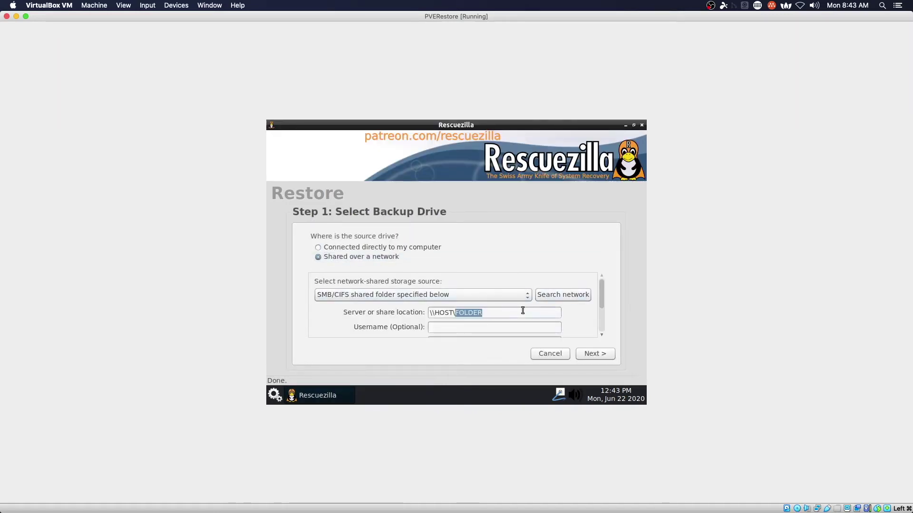
type("\\\\17")
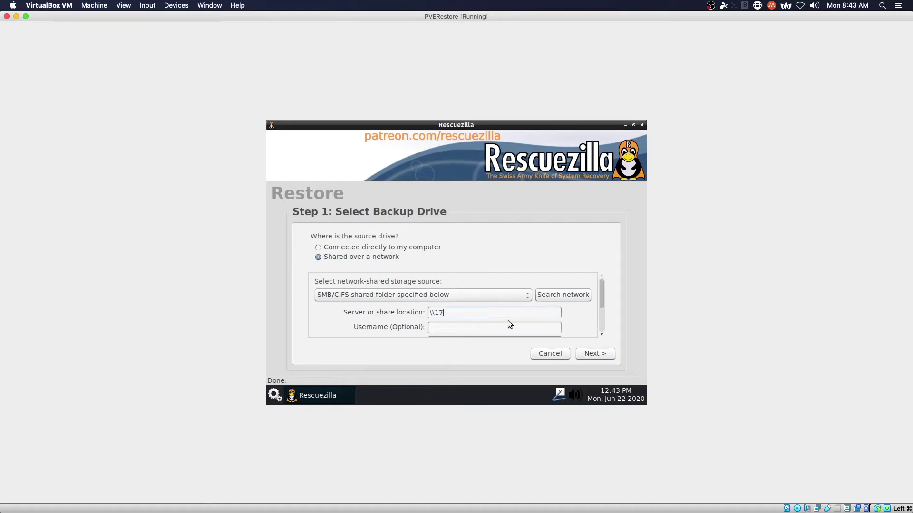
type("2.16.74.55\\Download")
key("Tab")
type("admin")
left_click(595, 355)
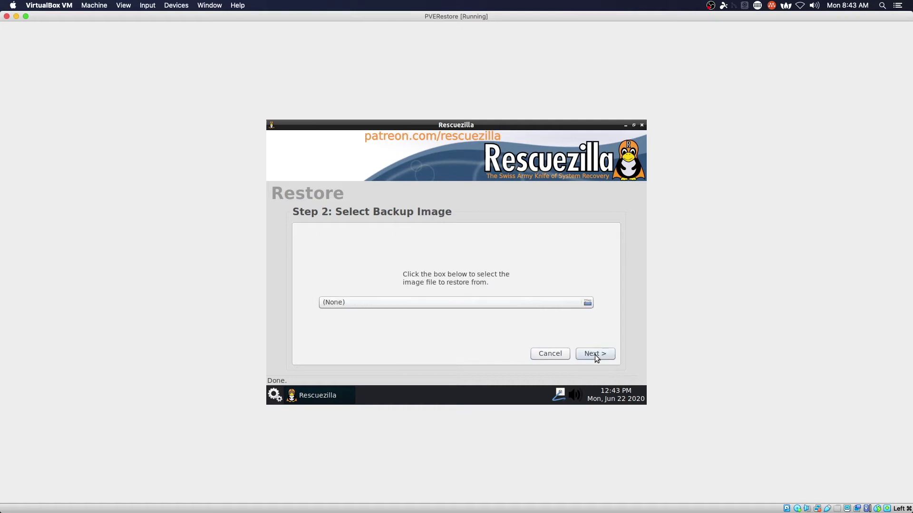
Choose the 20200622.backup image inside the PVEBackup folder.
left_click(569, 304)
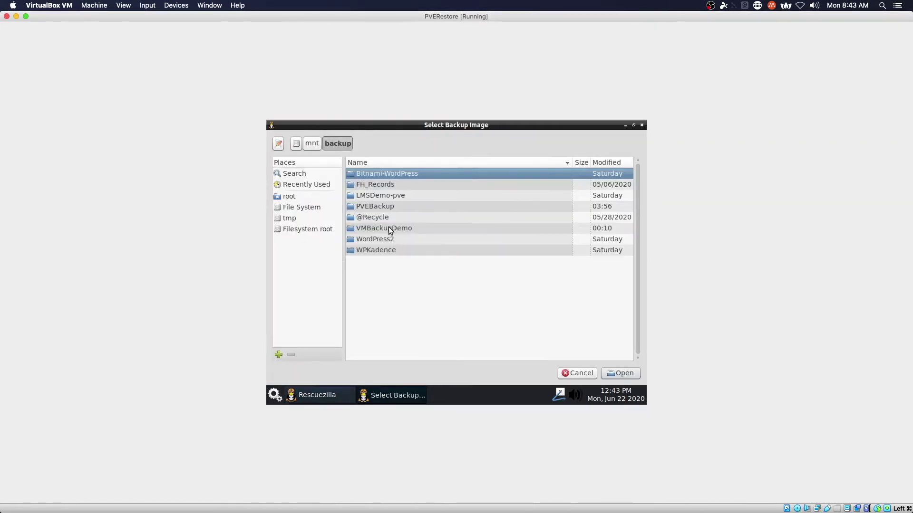
left_click(386, 208)
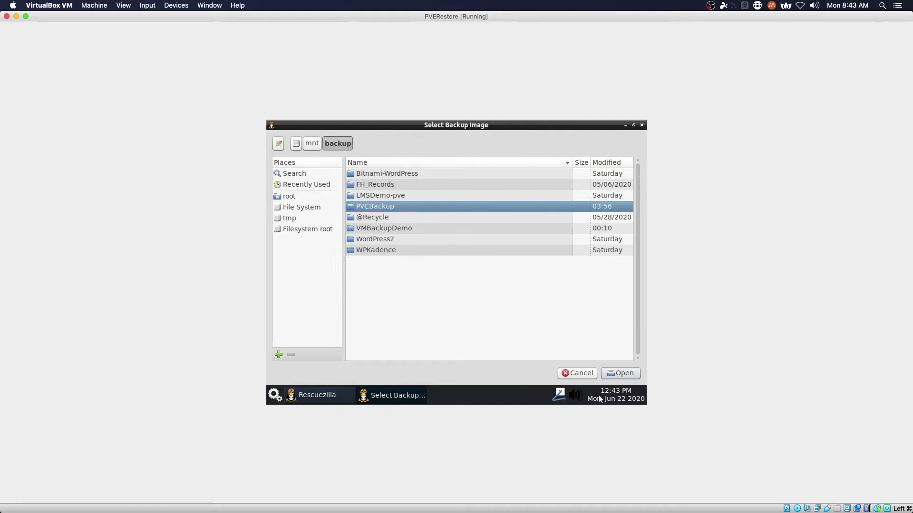
left_click(620, 374)
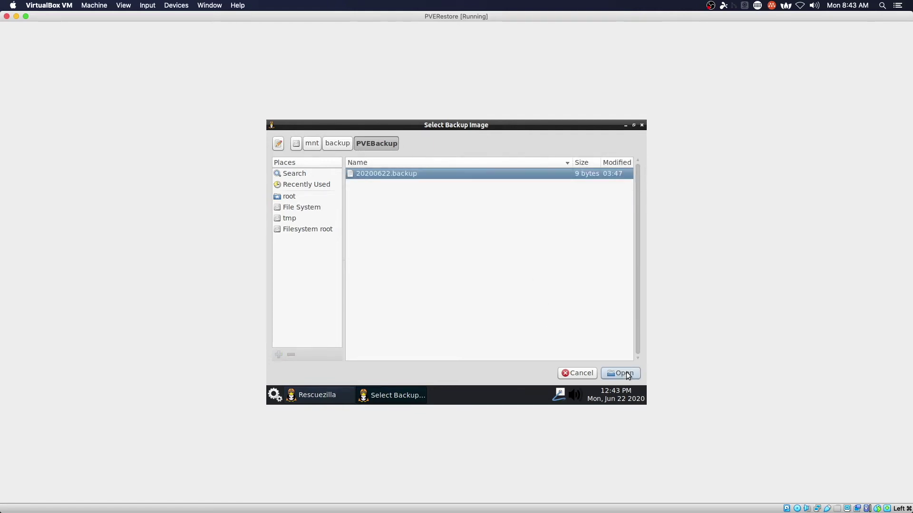
left_click(627, 374)
Select Drive 2 (50.00GB) as the restore destination and proceed.
left_click(605, 352)
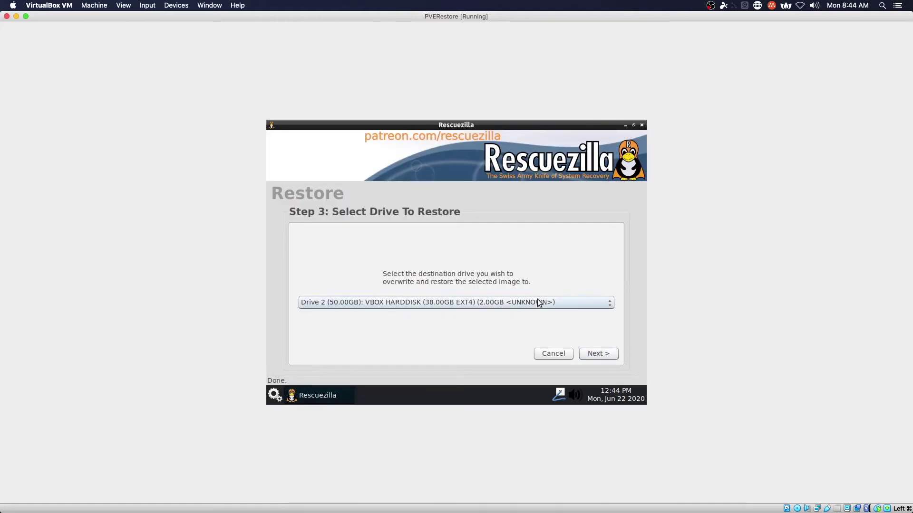
left_click(538, 303)
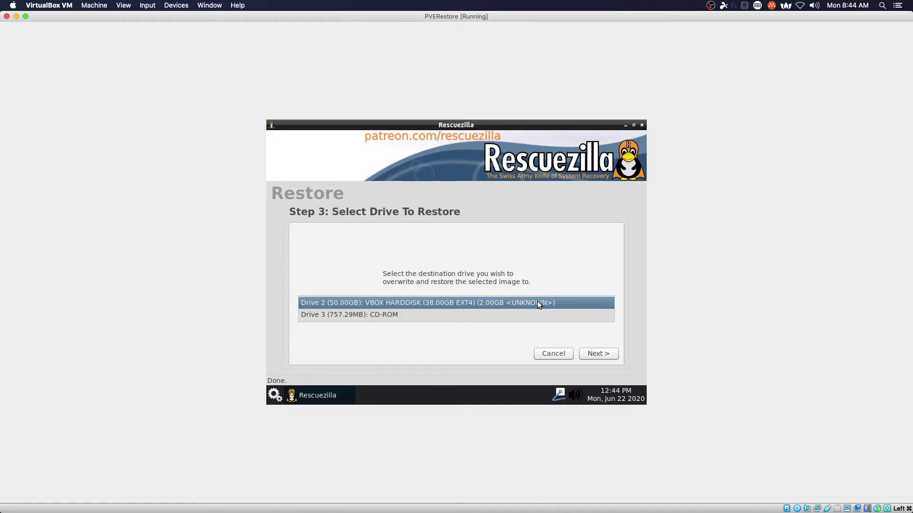
left_click(538, 303)
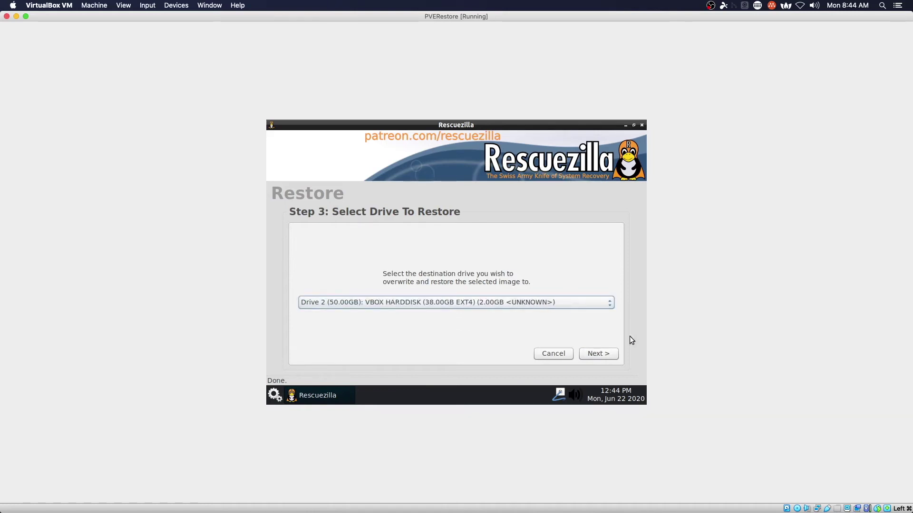
left_click(606, 354)
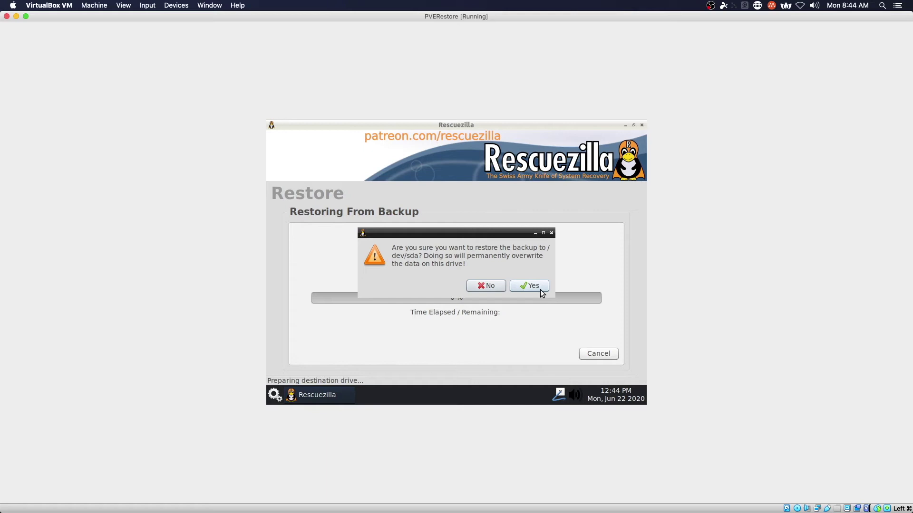
Confirm overwriting /dev/sda and dismiss the message when the 11.2-minute restore completes.
left_click(540, 288)
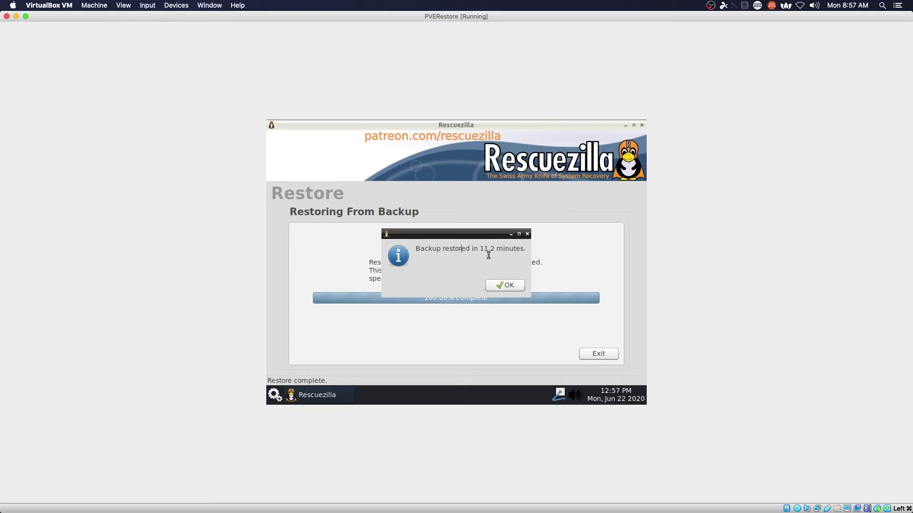
left_click(512, 285)
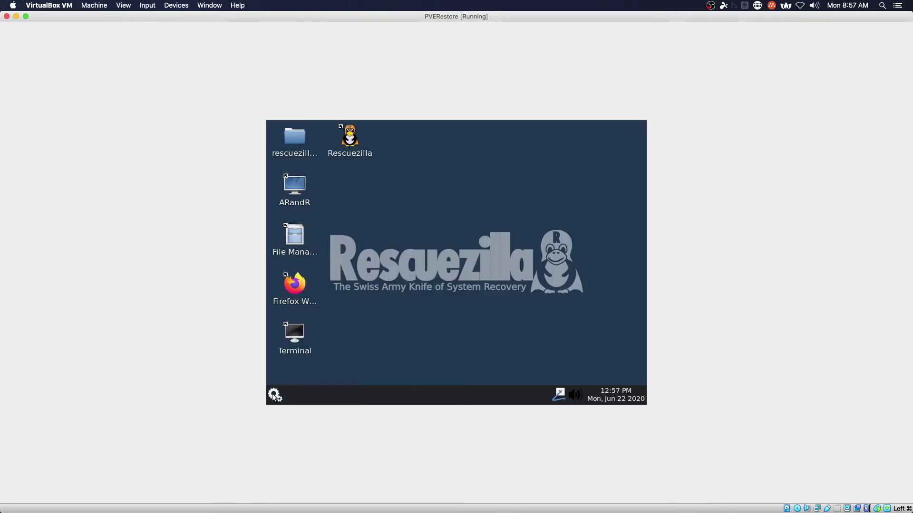
left_click(275, 395)
Shut down the Rescuezilla guest, then start PVERestore again from VirtualBox Manager.
left_click(287, 379)
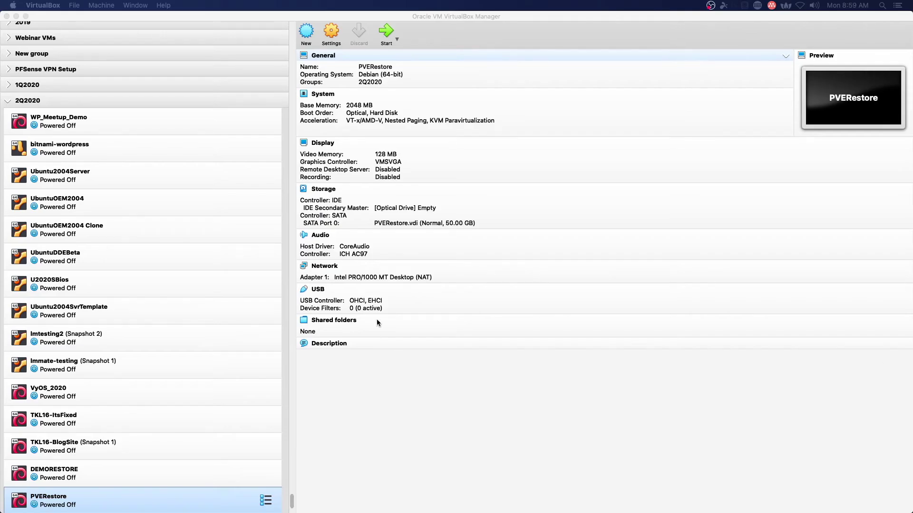
left_click(386, 32)
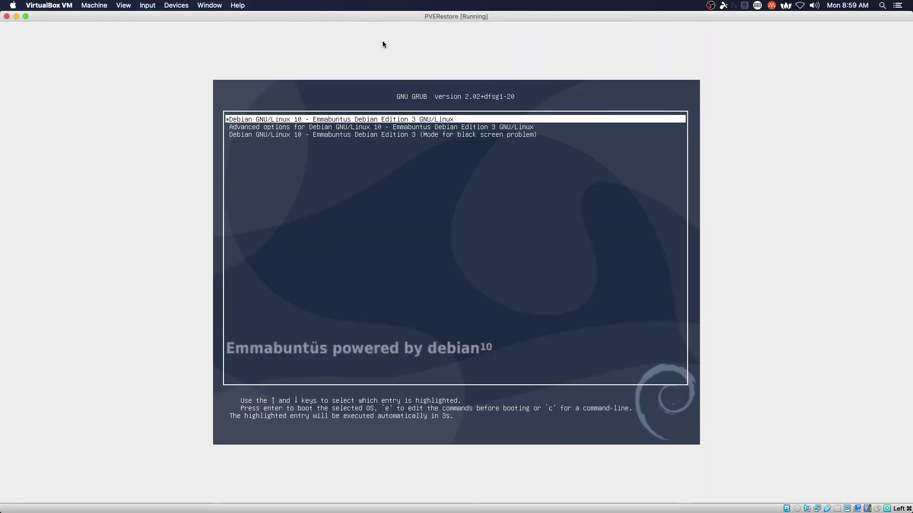
Boot the default Emmabuntus GRUB entry and log in with the user's password.
key("Return")
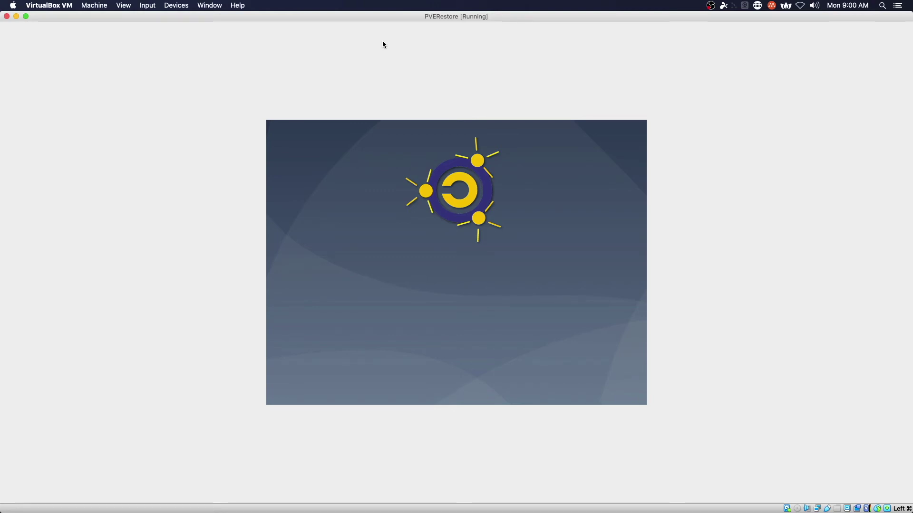
type("*******")
key("Return")
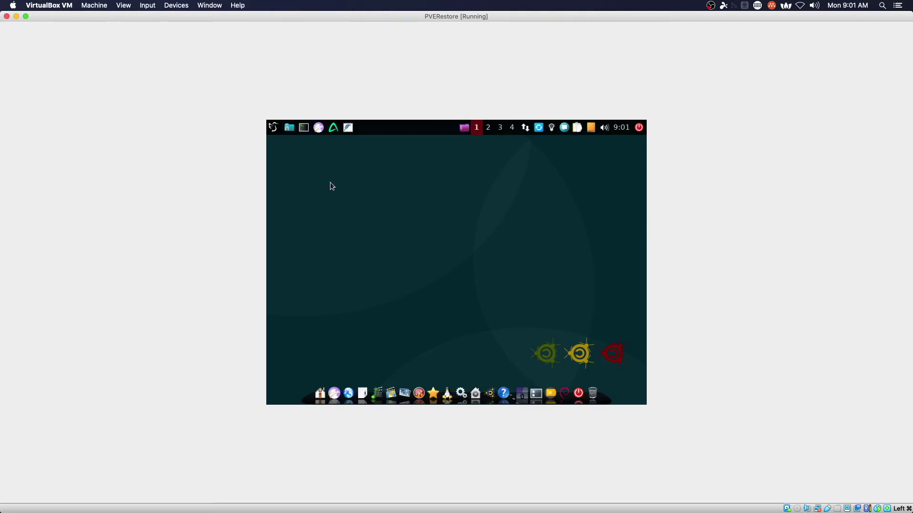
Glance at Desktop Preferences, then launch Settings Manager from the Utilities dock group.
right_click(420, 204)
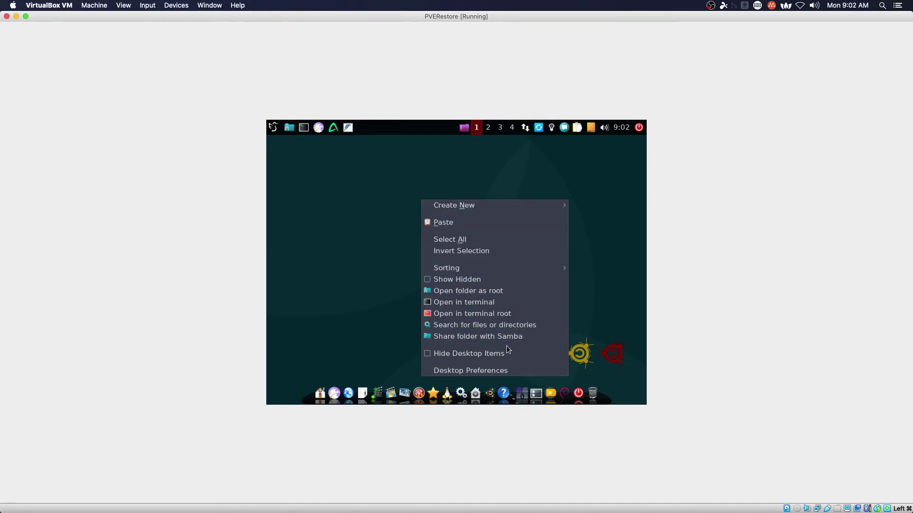
left_click(490, 370)
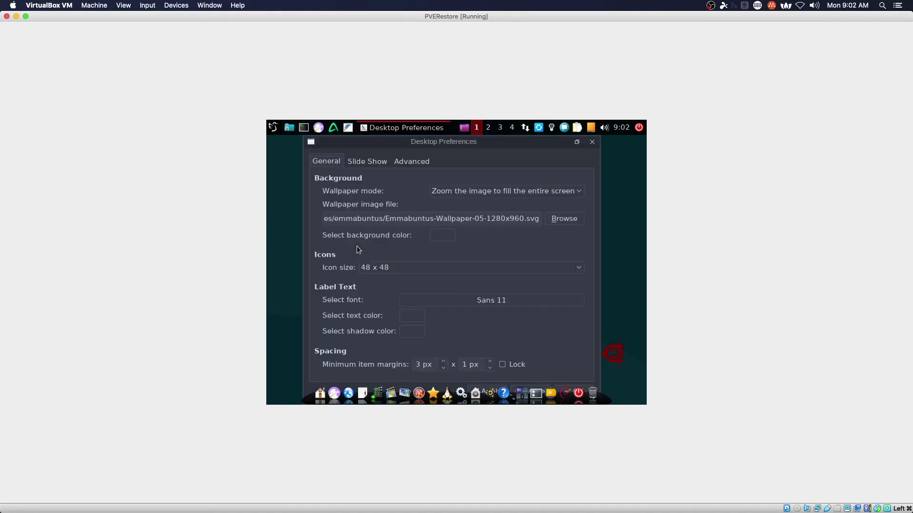
key("Escape")
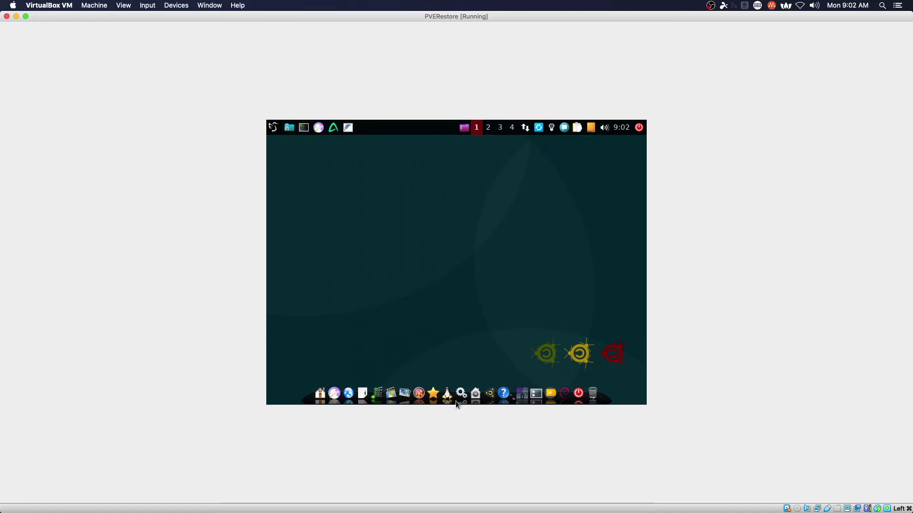
left_click(460, 391)
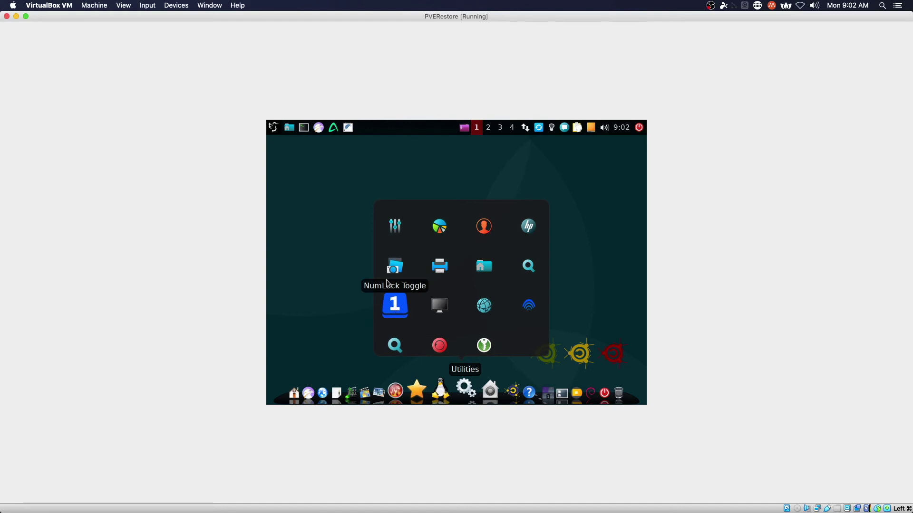
left_click(396, 226)
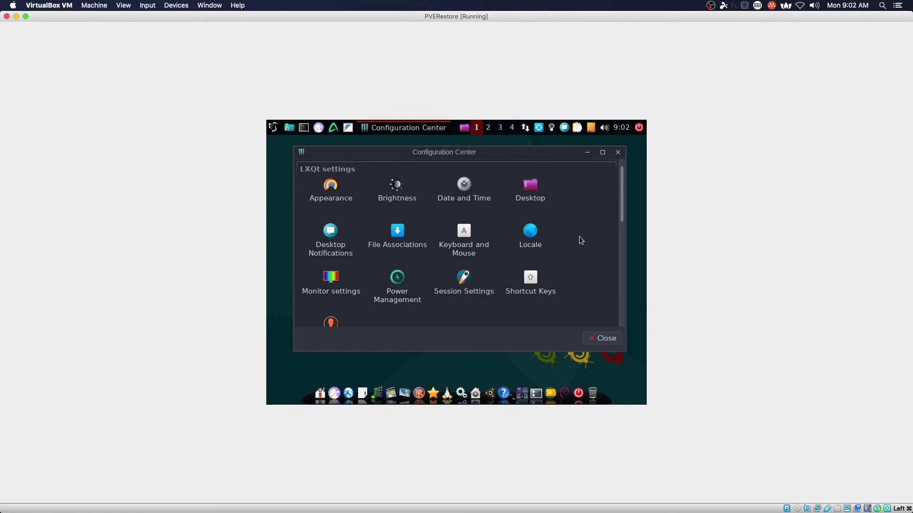
In the Configuration Center's Monitor settings, pick 1280x1024 from the Resolution list.
scroll(579, 238, "down", 10)
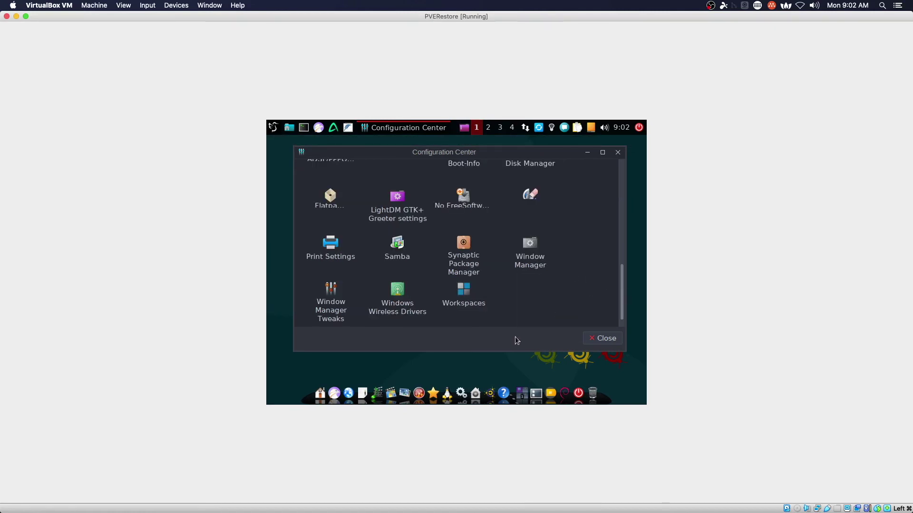
scroll(621, 296, "up", 10)
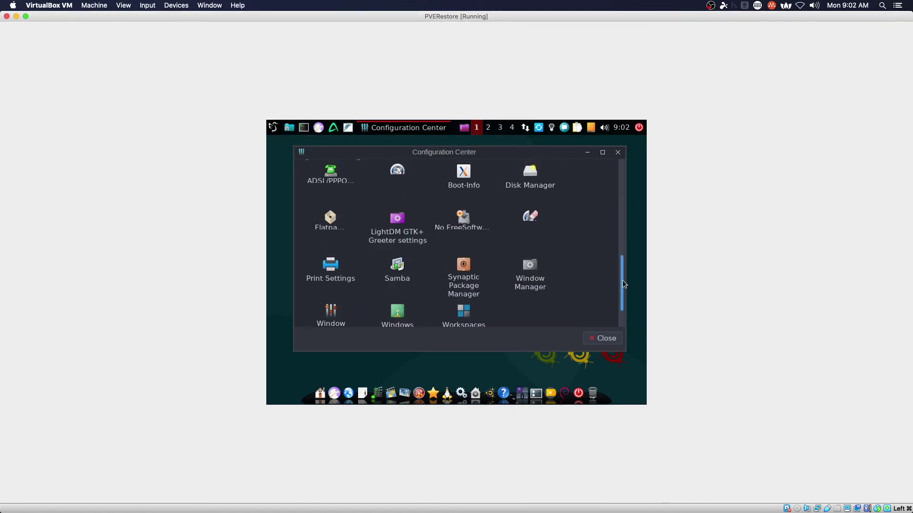
left_click(331, 243)
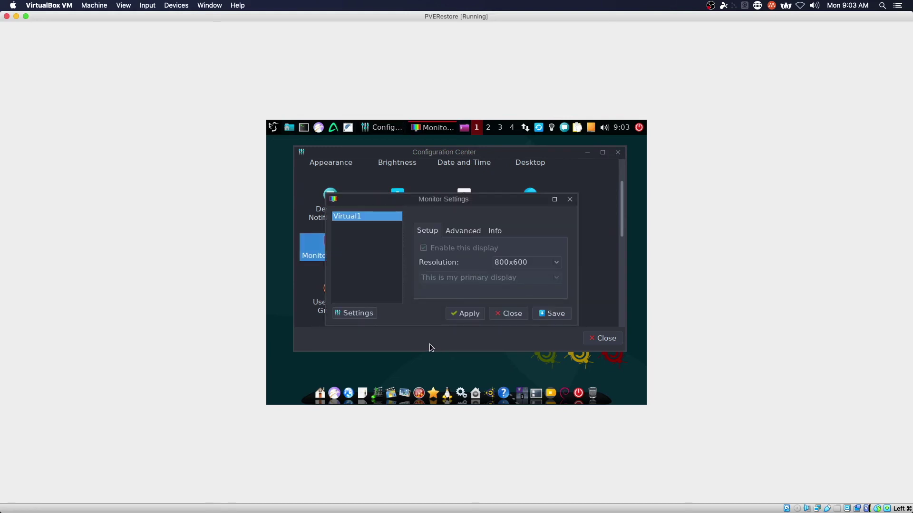
left_click(555, 265)
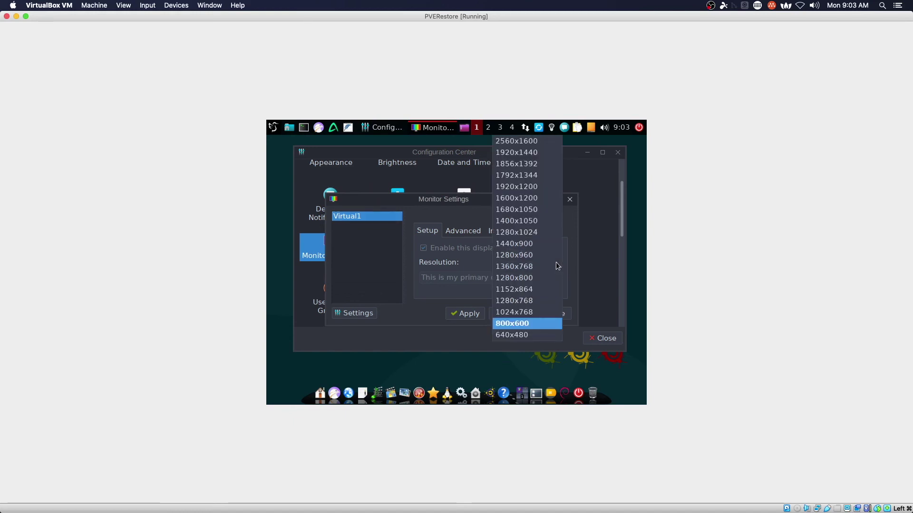
left_click(526, 232)
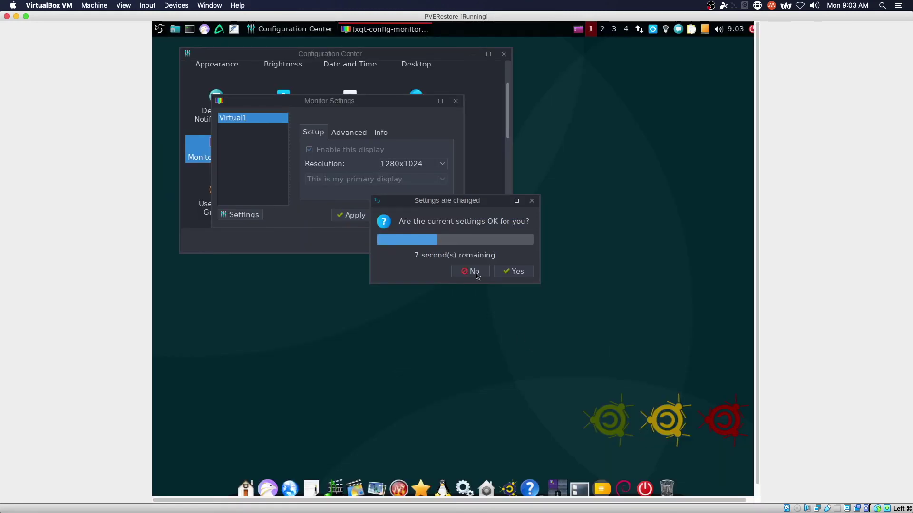
Keep the 1280x1024 resolution, then close Monitor Settings and the Configuration Center.
left_click(511, 272)
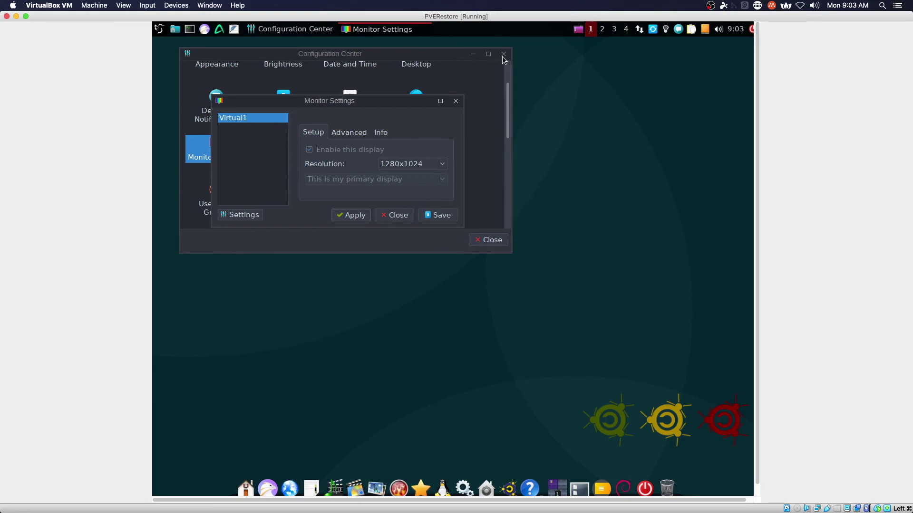
left_click(456, 101)
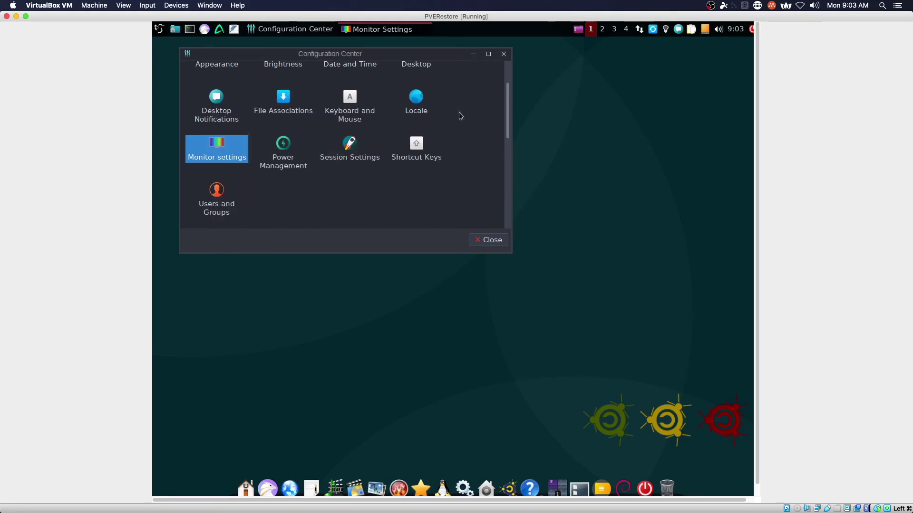
left_click(489, 241)
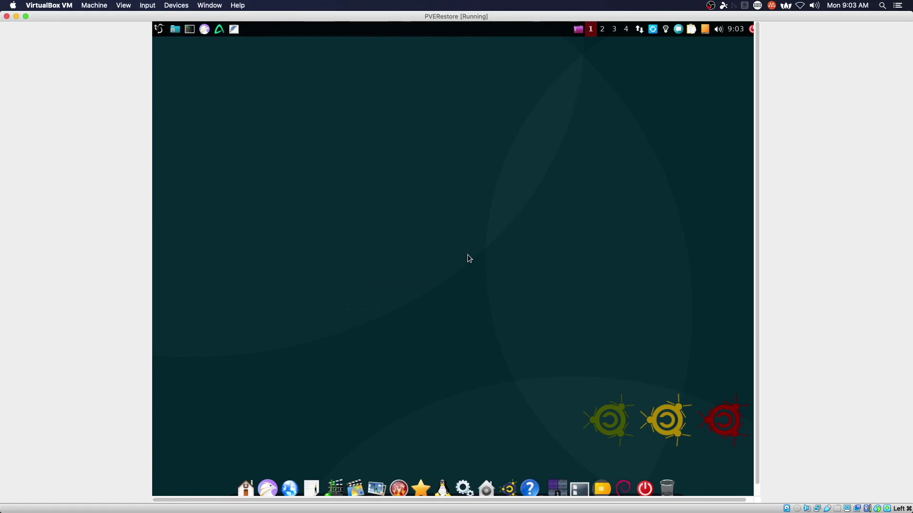